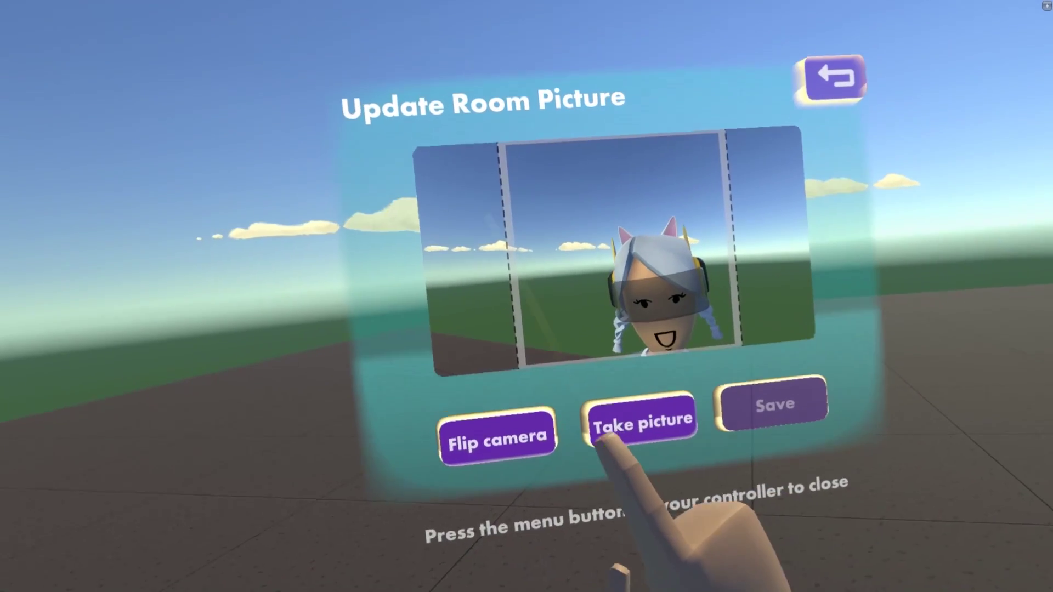
Take a new selfie of the avatar and save it as the ^meriesa2 room picture
{"action": "left_click", "coordinate": [513, 463]}
{"action": "left_click", "coordinate": [543, 467]}
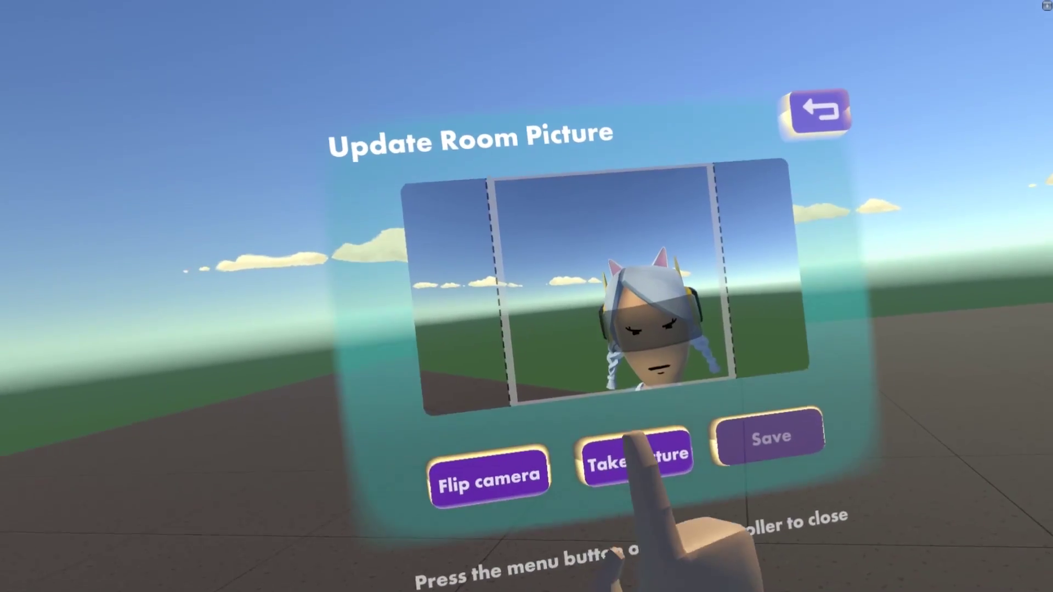
{"action": "left_click", "coordinate": [653, 450]}
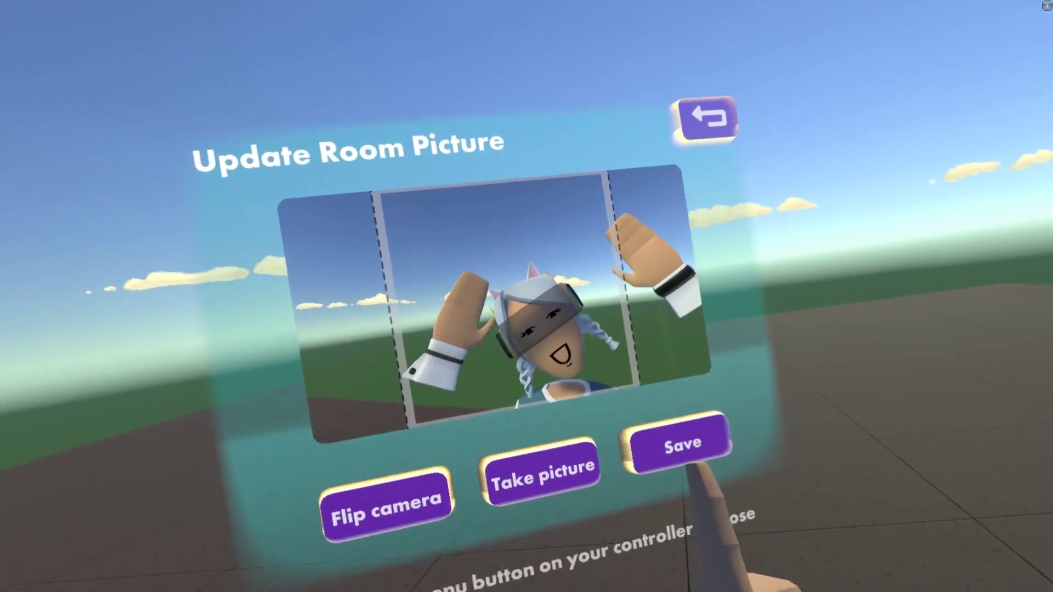
{"action": "left_click", "coordinate": [829, 461]}
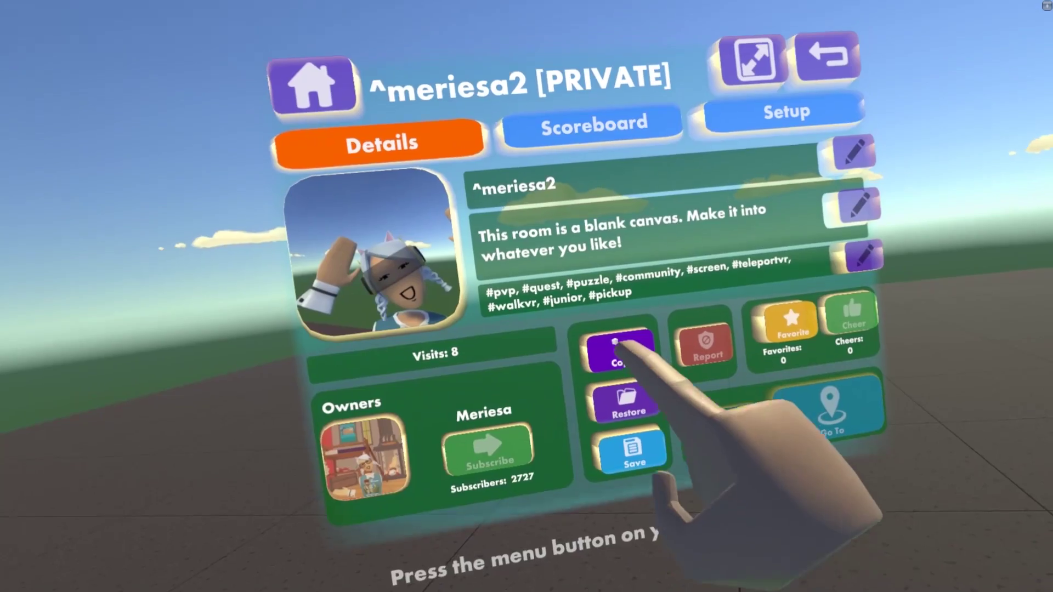
Cancel the Copy and Restore dialogs without changes, then show the ^meriesa2 scoreboard
{"action": "left_click", "coordinate": [577, 373]}
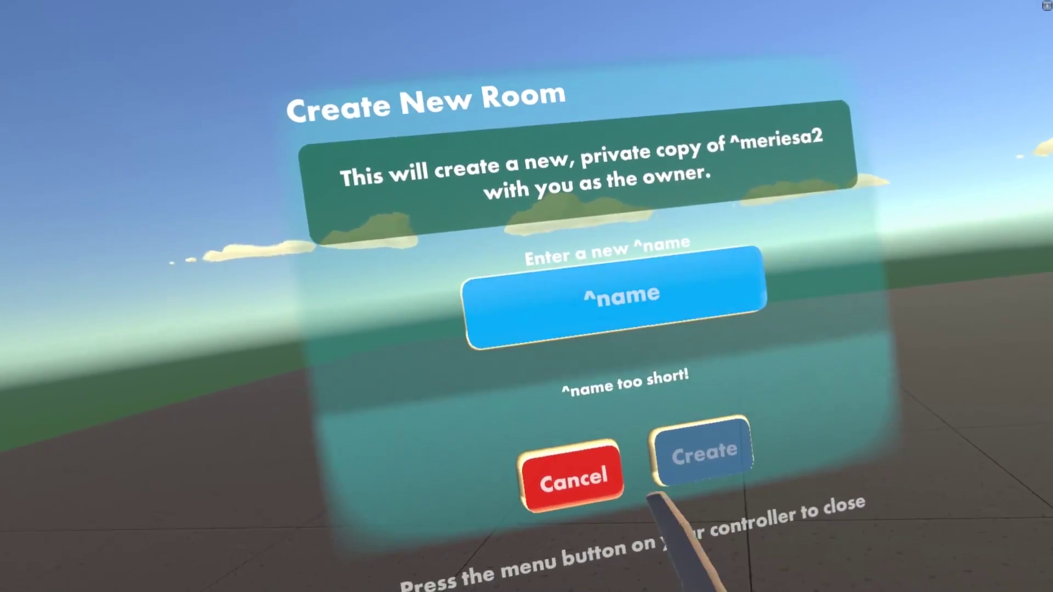
{"action": "left_click", "coordinate": [581, 488]}
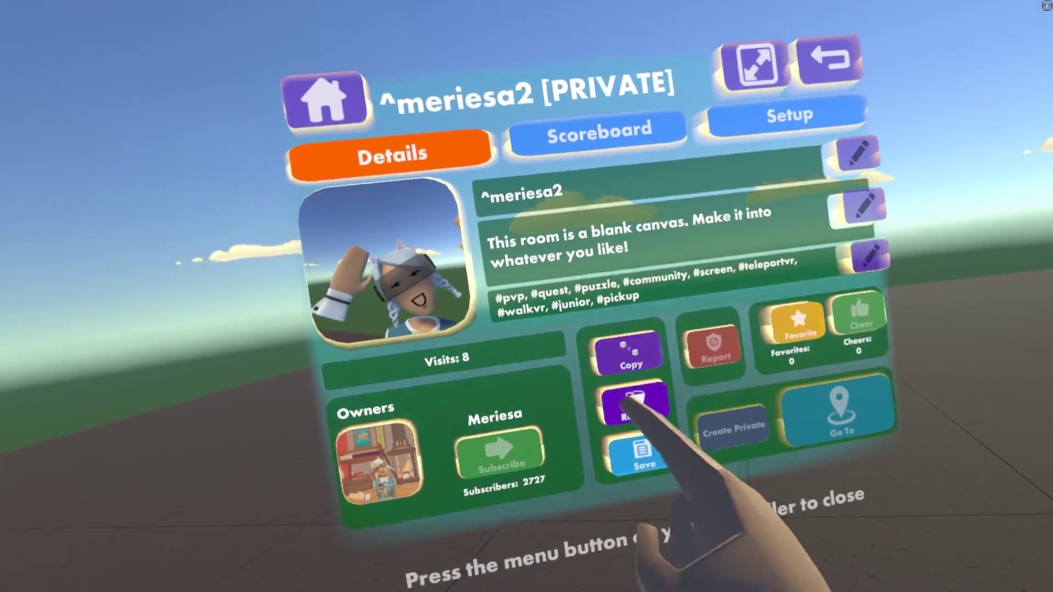
{"action": "left_click", "coordinate": [607, 392]}
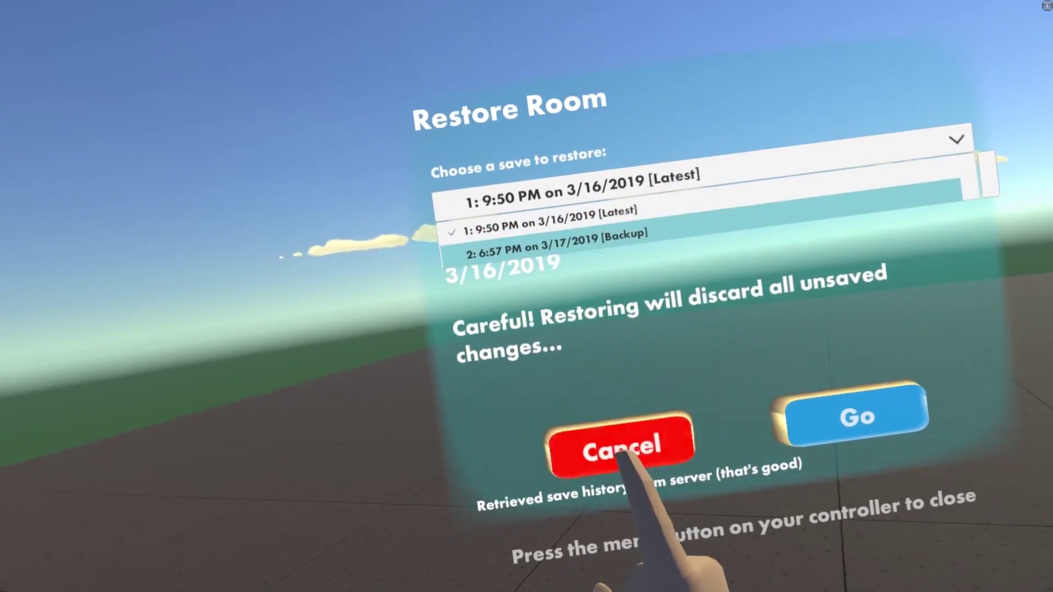
{"action": "left_click", "coordinate": [620, 453]}
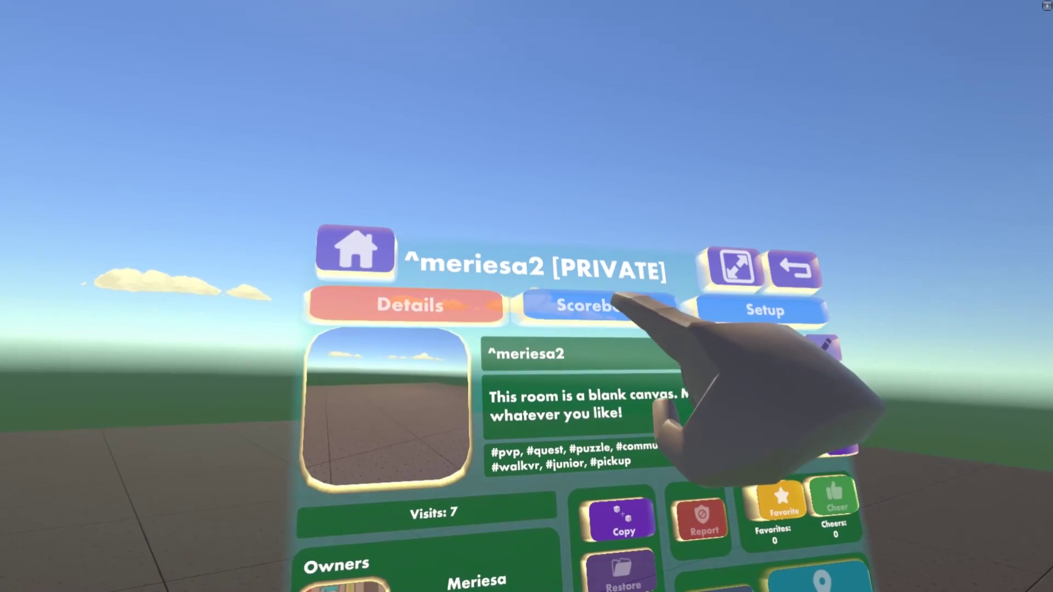
{"action": "left_click", "coordinate": [614, 302]}
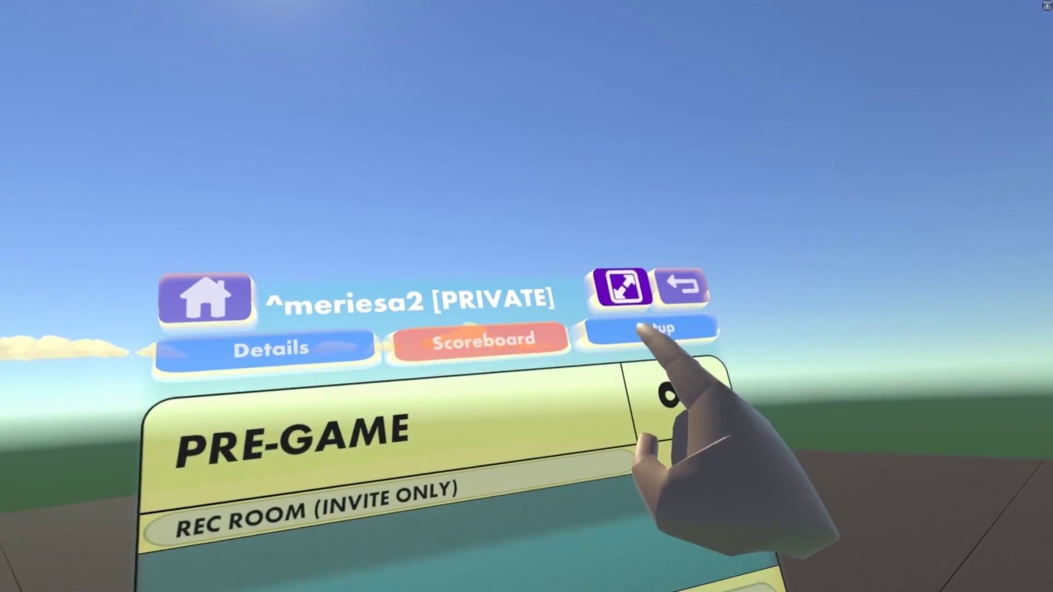
Open the Setup options of the ^meriesa2 room
{"action": "left_click", "coordinate": [647, 329]}
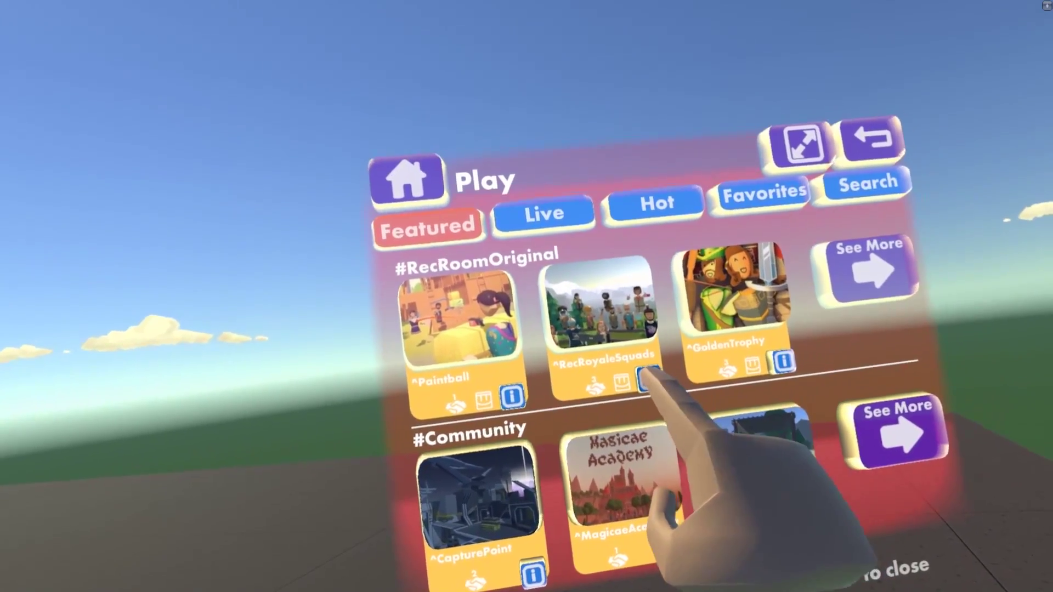
View the ^RecRoyaleSquads details, then return through the main menu to the ^meriesa2 room page
{"action": "left_click", "coordinate": [633, 343]}
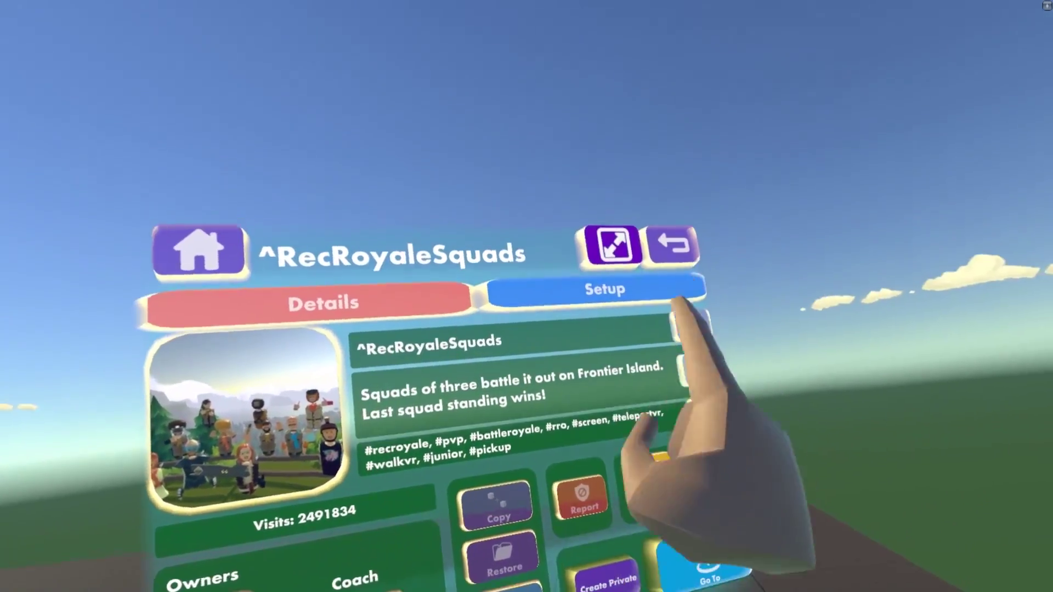
{"action": "left_click", "coordinate": [674, 244]}
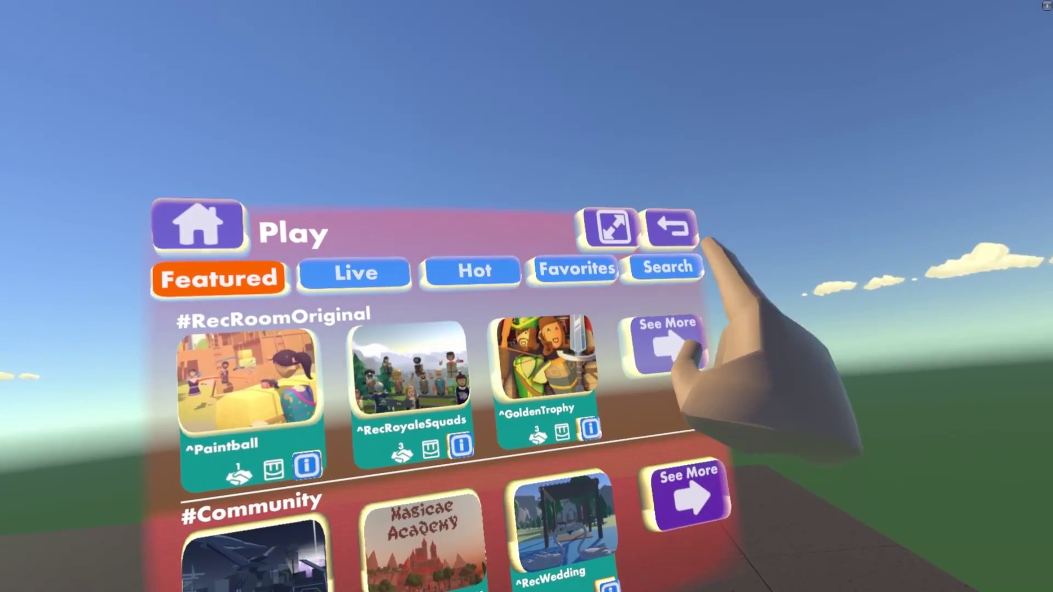
{"action": "left_click", "coordinate": [680, 222]}
{"action": "left_click", "coordinate": [649, 307]}
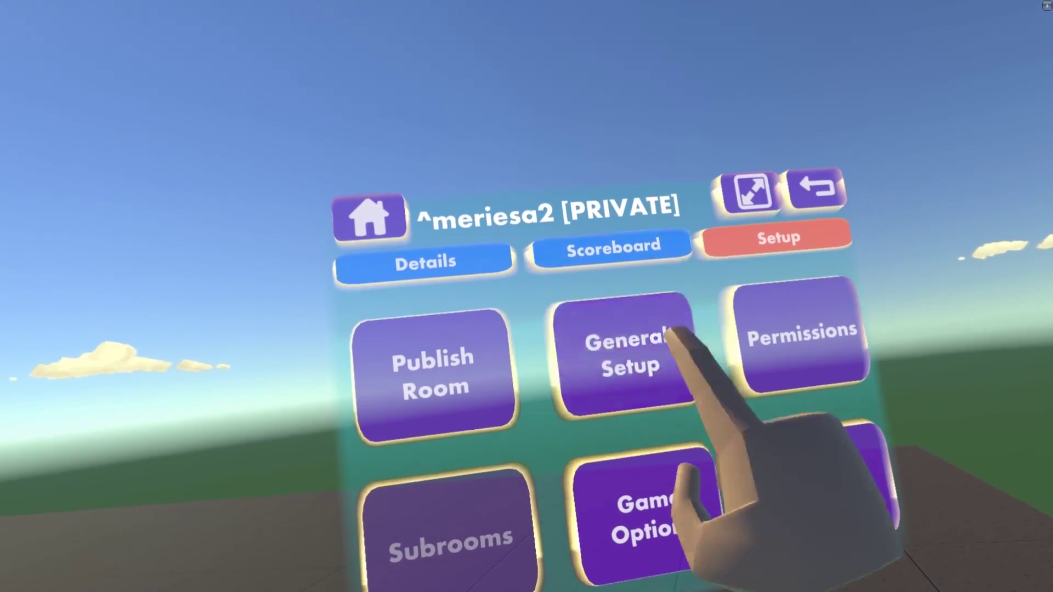
In General Setup, review Room Settings, then show the ^meriesa2.Home subroom settings
{"action": "left_click", "coordinate": [675, 335]}
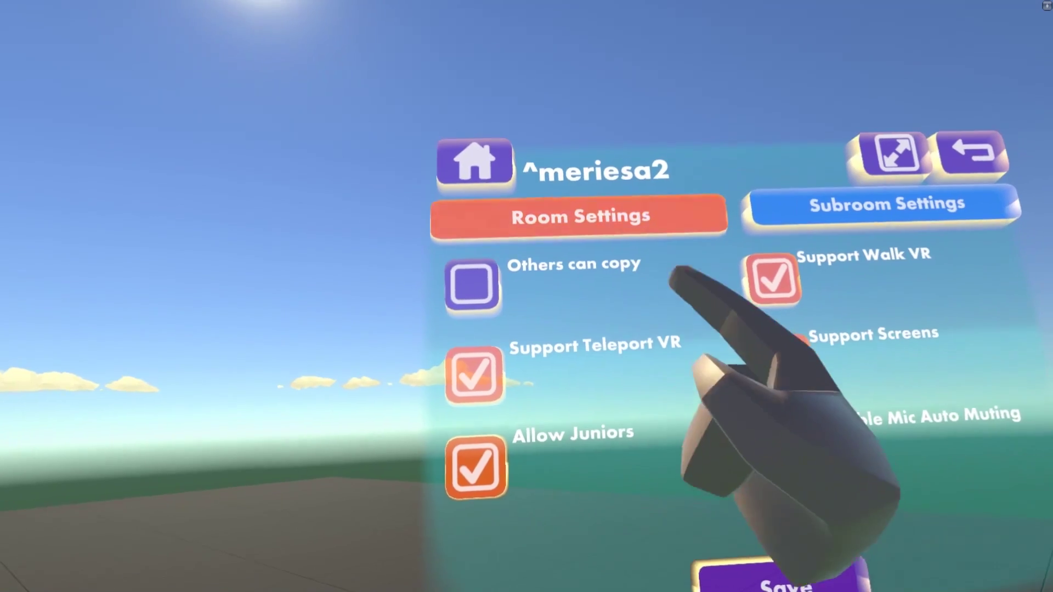
{"action": "left_click", "coordinate": [669, 192]}
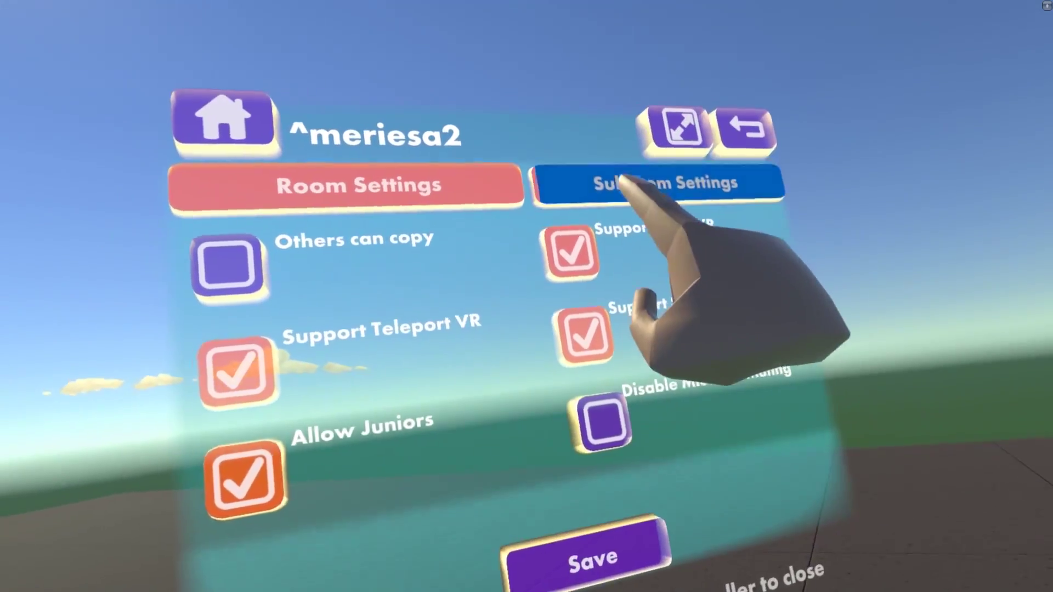
{"action": "left_click", "coordinate": [657, 116]}
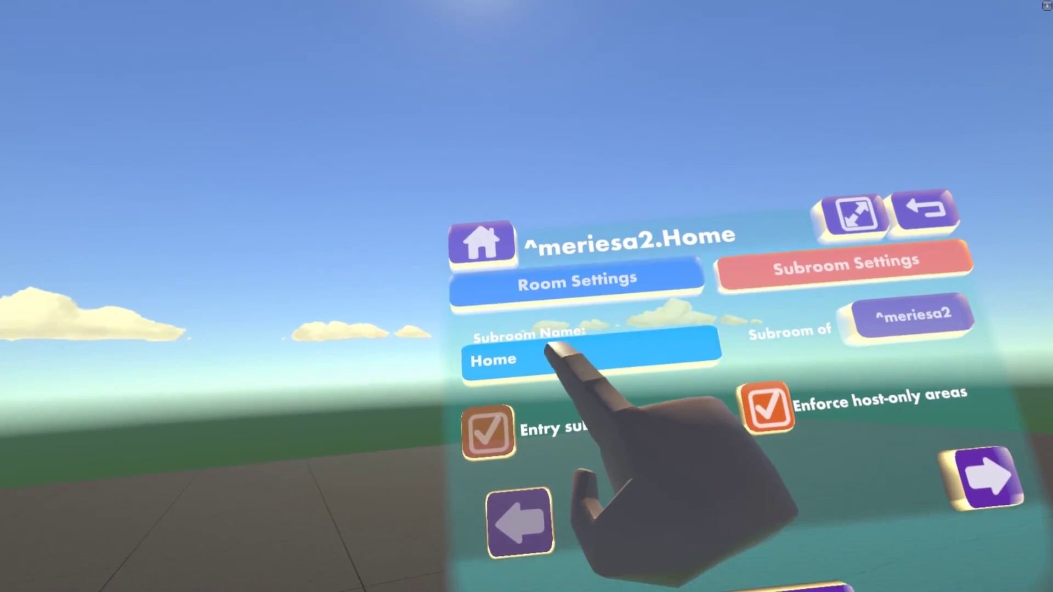
Clear the Home subroom name, then preview the Cozy Sunset mood and revert to Sunny Day
{"action": "left_click", "coordinate": [574, 332]}
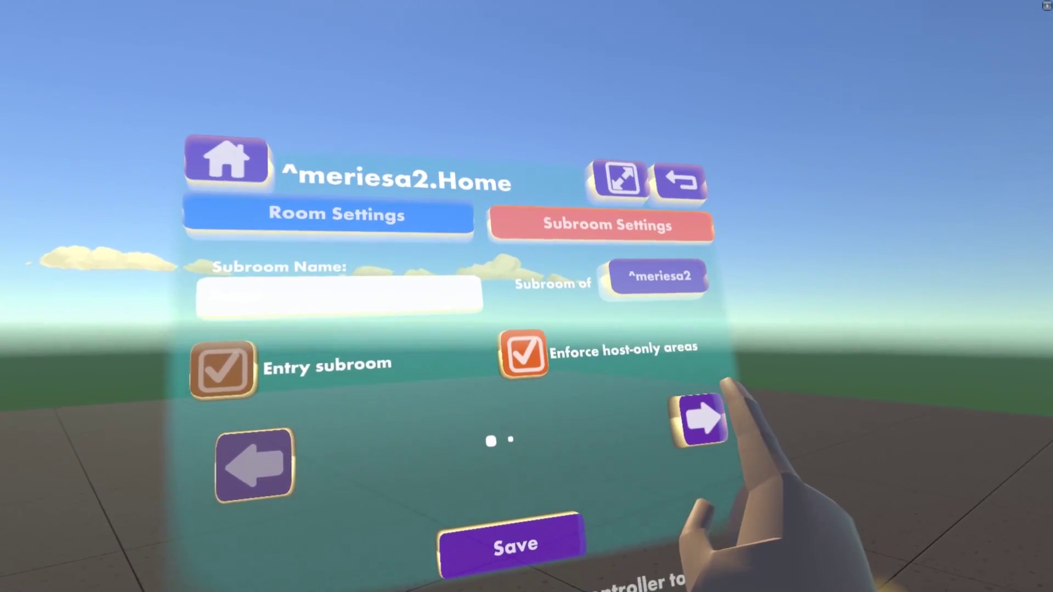
{"action": "left_click", "coordinate": [891, 445]}
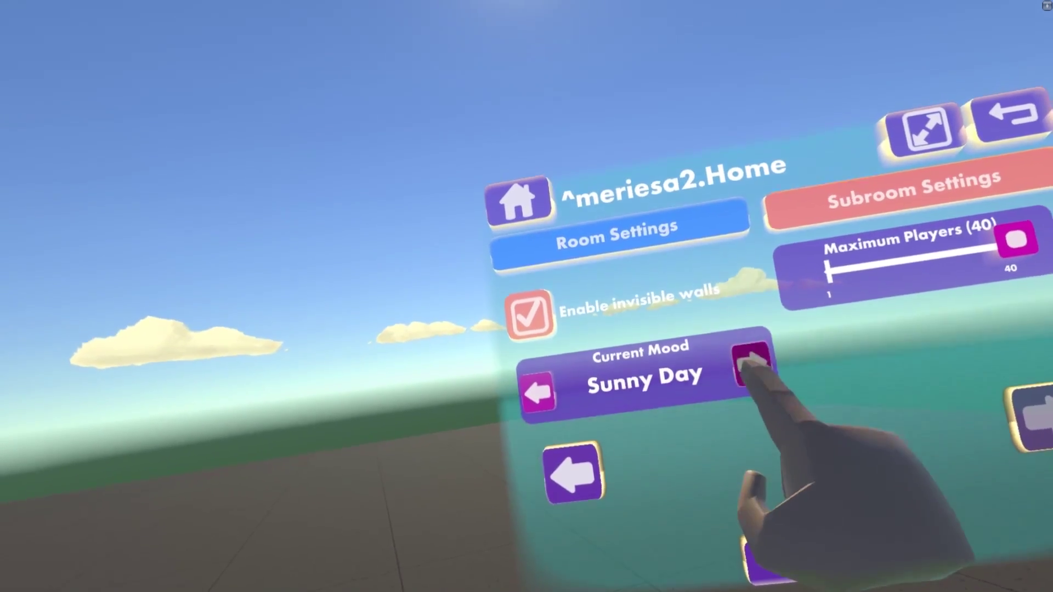
{"action": "left_click", "coordinate": [750, 363]}
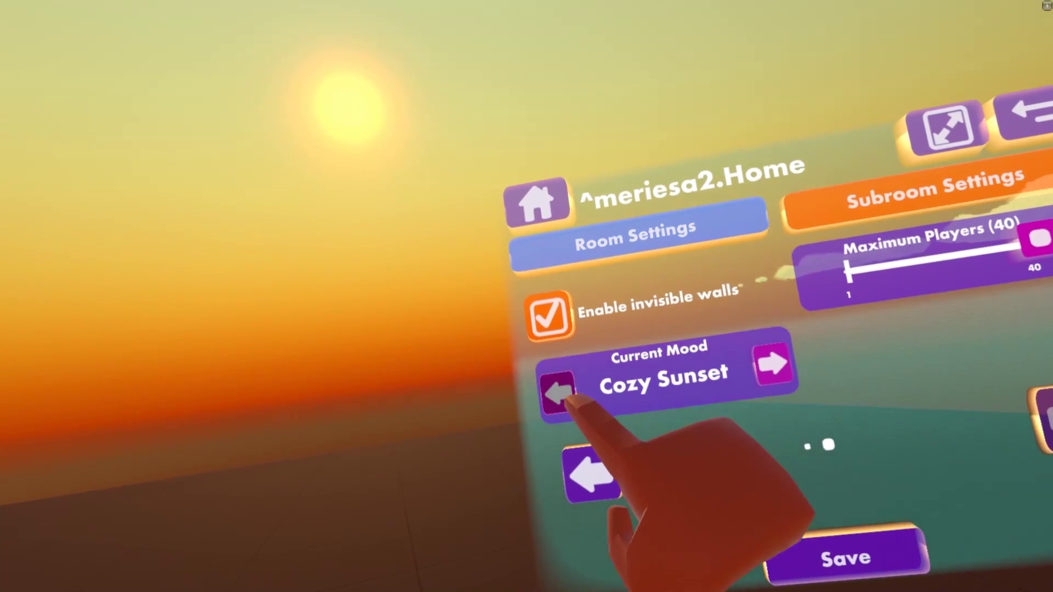
{"action": "left_click", "coordinate": [558, 394]}
Adjust the maximum player limit, then bring up the room's Permissions list
{"action": "left_click_drag", "start_coordinate": [798, 329], "coordinate": [777, 340]}
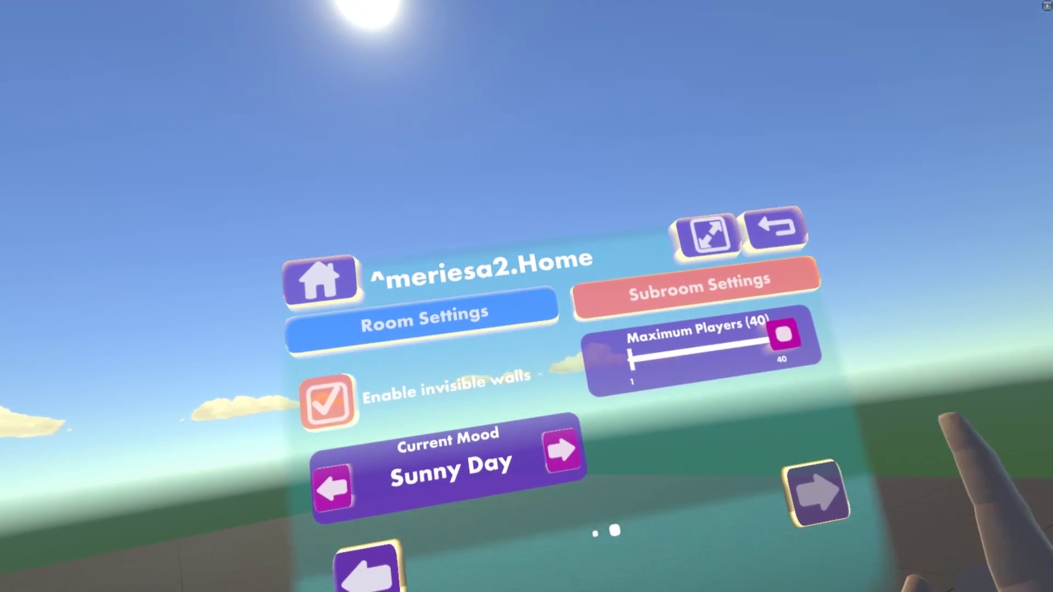
{"action": "left_click", "coordinate": [796, 207]}
{"action": "left_click", "coordinate": [712, 301]}
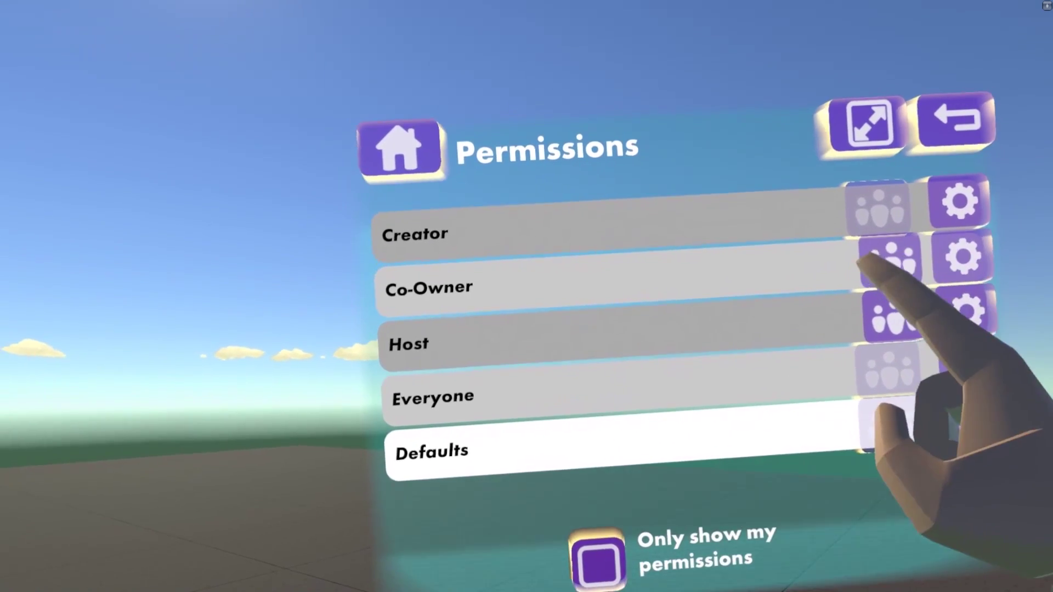
Activate Host's member-assignment option and review Co-Owner's Creative, Social and Misc permissions, then go back to Setup
{"action": "left_click", "coordinate": [875, 266]}
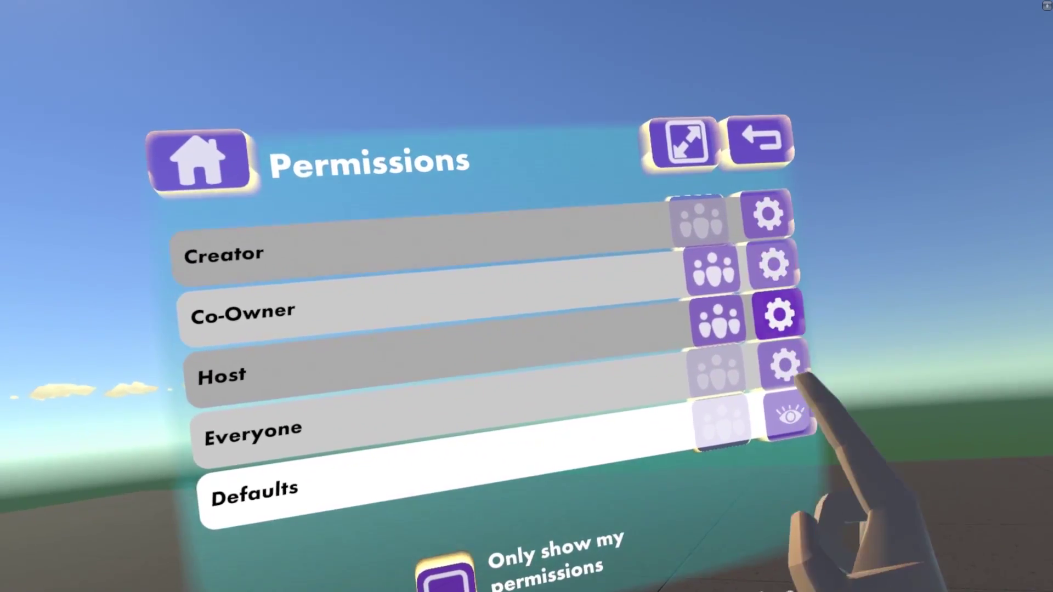
{"action": "left_click", "coordinate": [927, 277]}
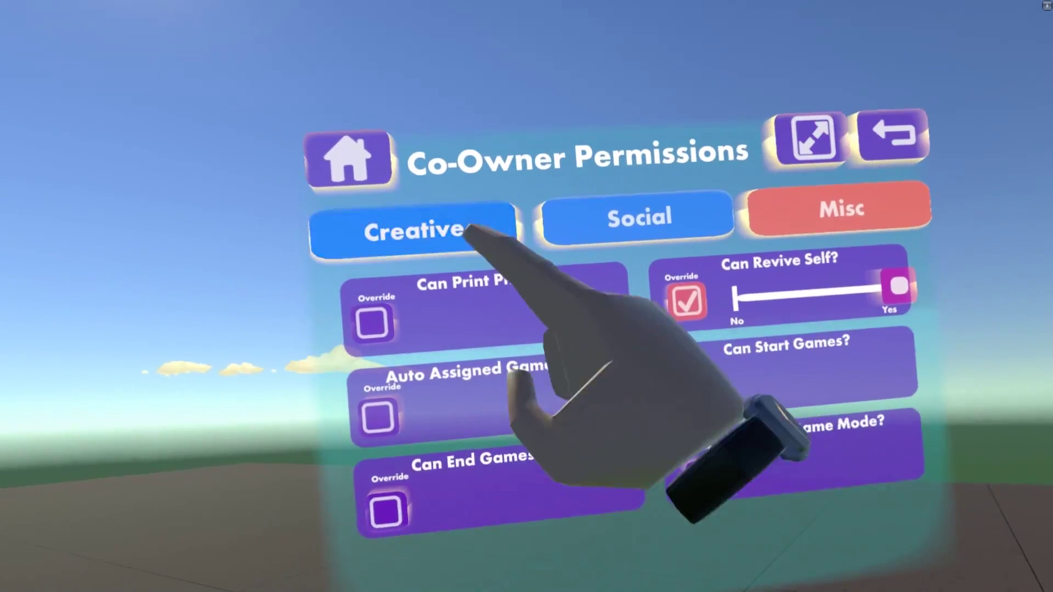
{"action": "left_click", "coordinate": [465, 229]}
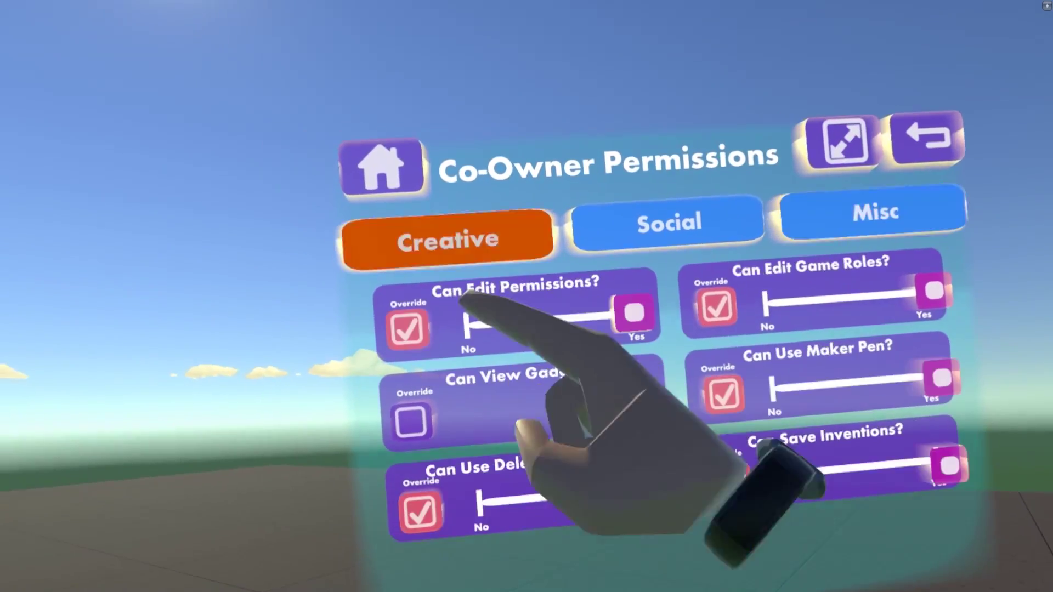
{"action": "left_click", "coordinate": [685, 222]}
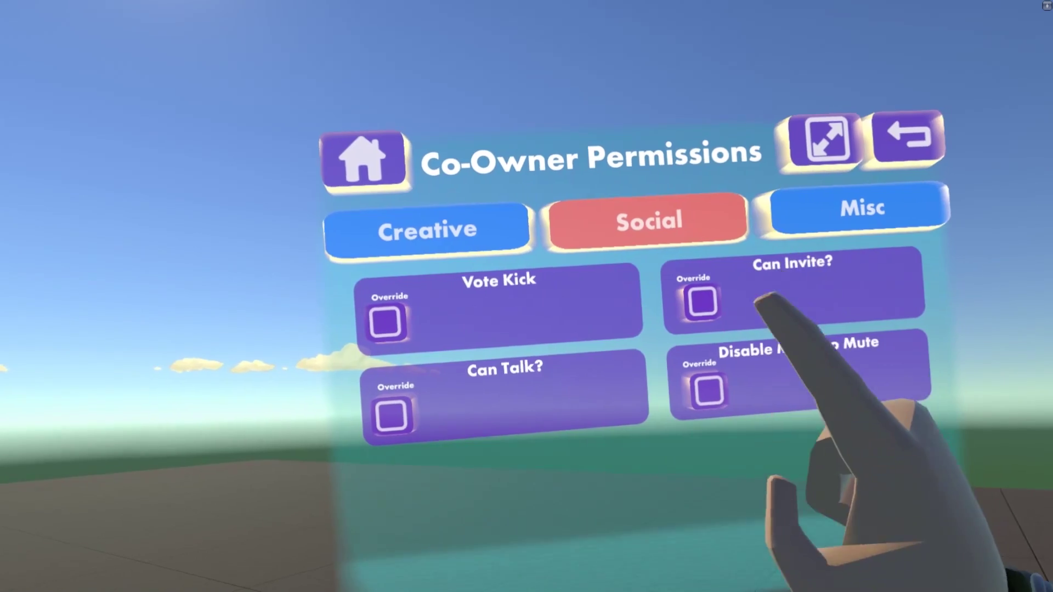
{"action": "left_click", "coordinate": [869, 207]}
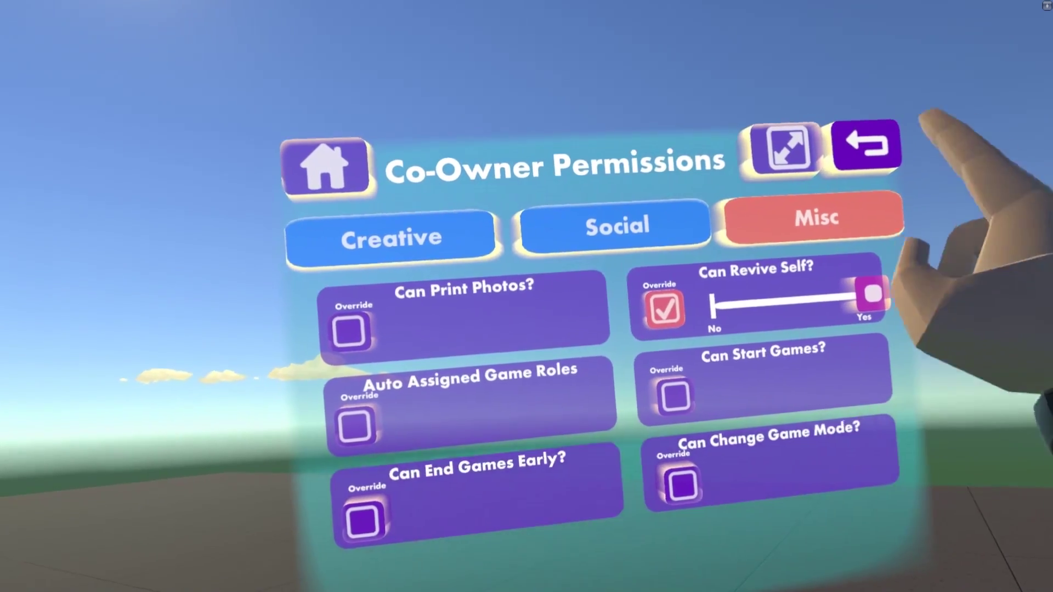
{"action": "left_click", "coordinate": [887, 142]}
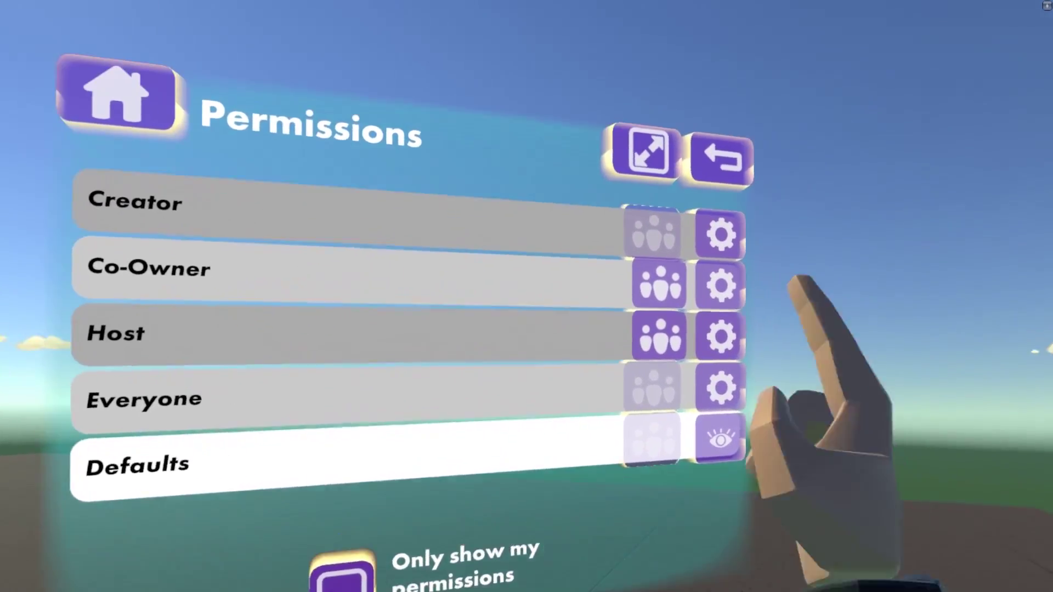
{"action": "left_click", "coordinate": [770, 99]}
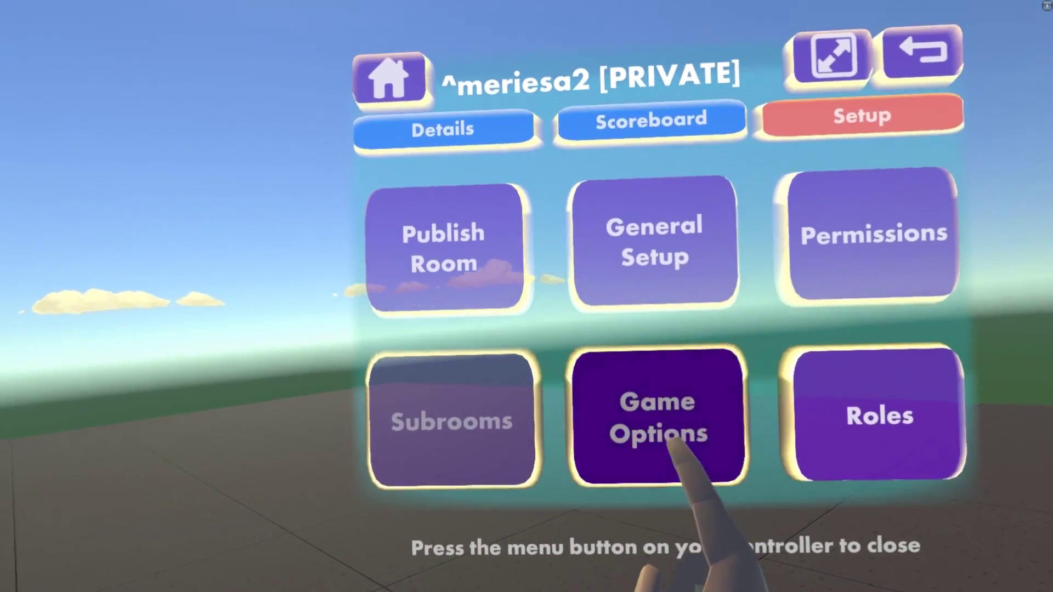
Check the Game Options, then inspect the In-Game role's settings under Roles
{"action": "left_click", "coordinate": [670, 442]}
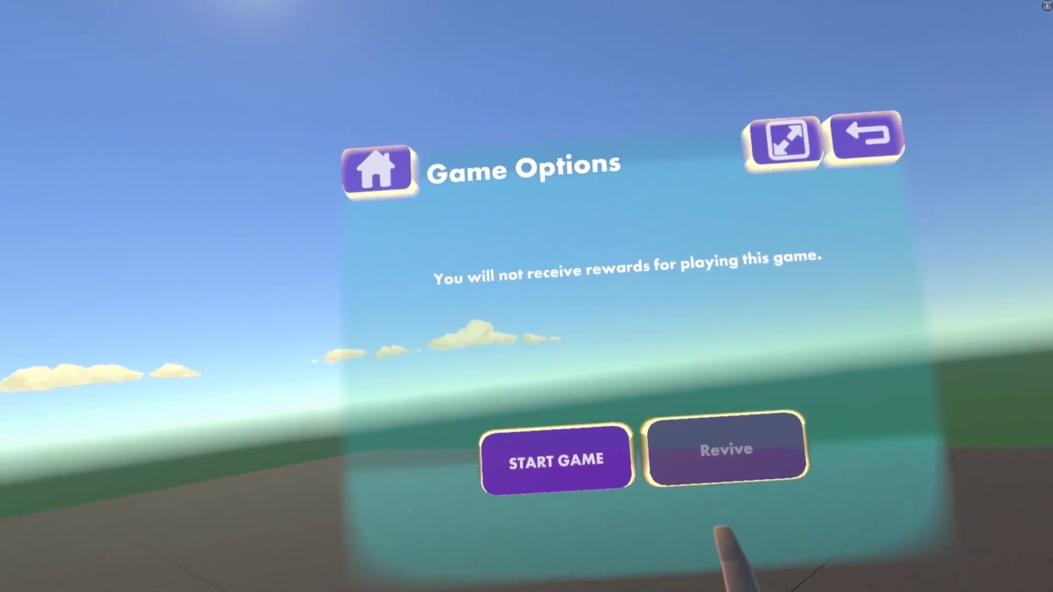
{"action": "left_click", "coordinate": [866, 135]}
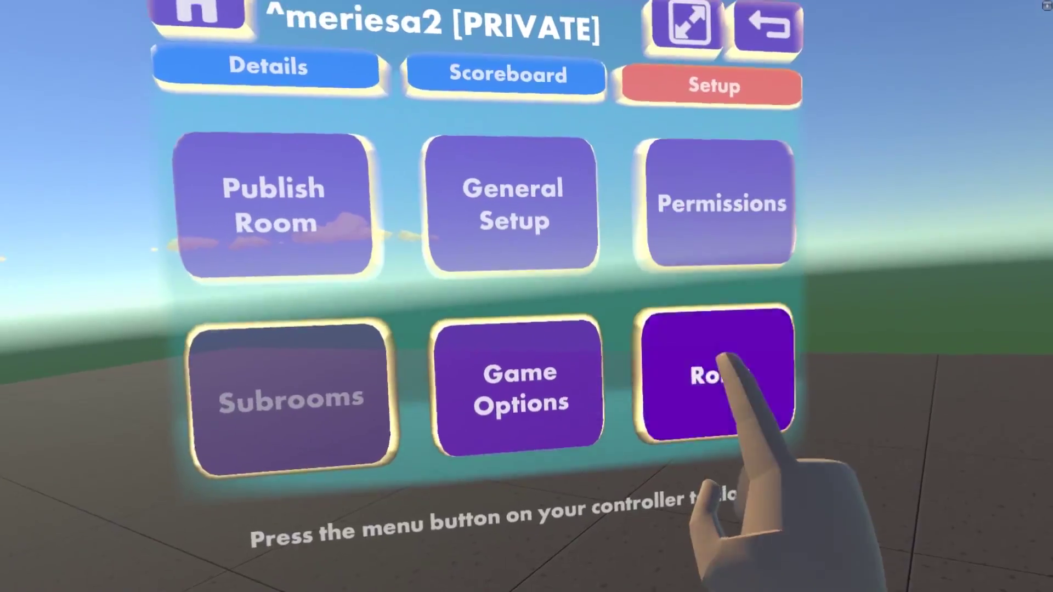
{"action": "left_click", "coordinate": [725, 363]}
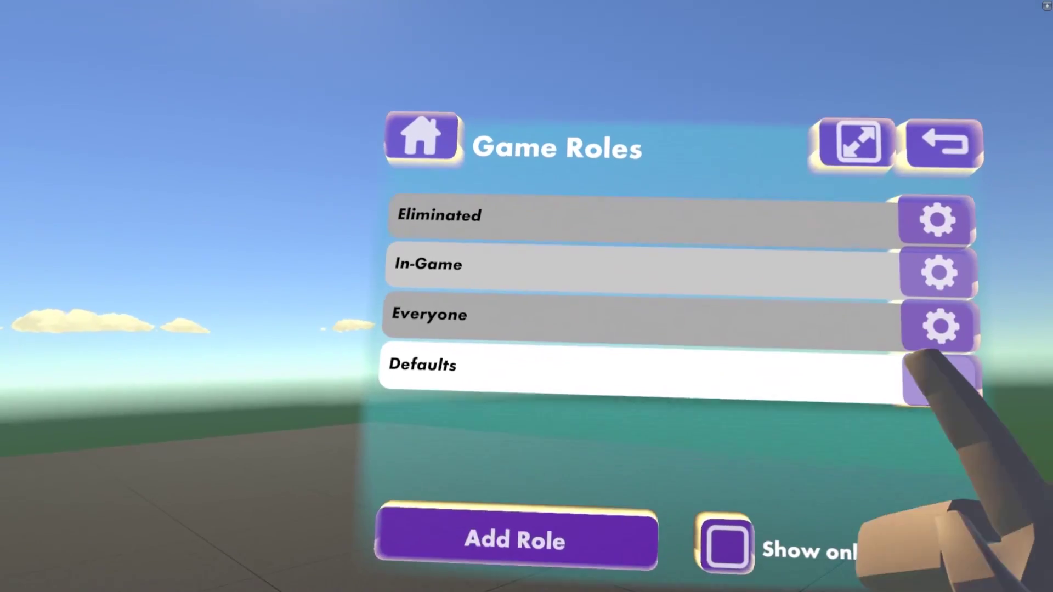
{"action": "left_click", "coordinate": [853, 283]}
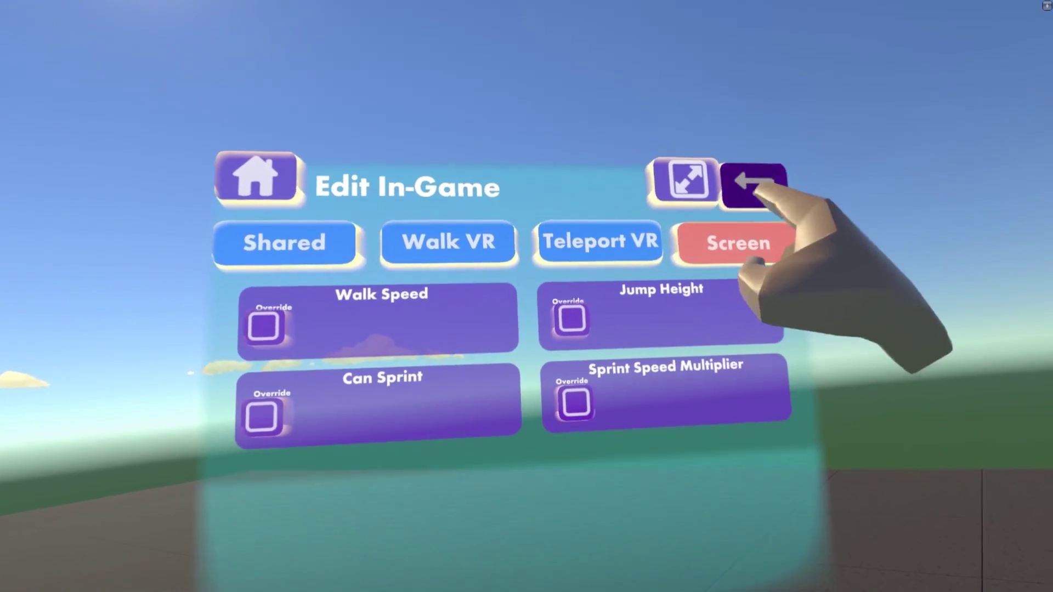
{"action": "left_click", "coordinate": [778, 203]}
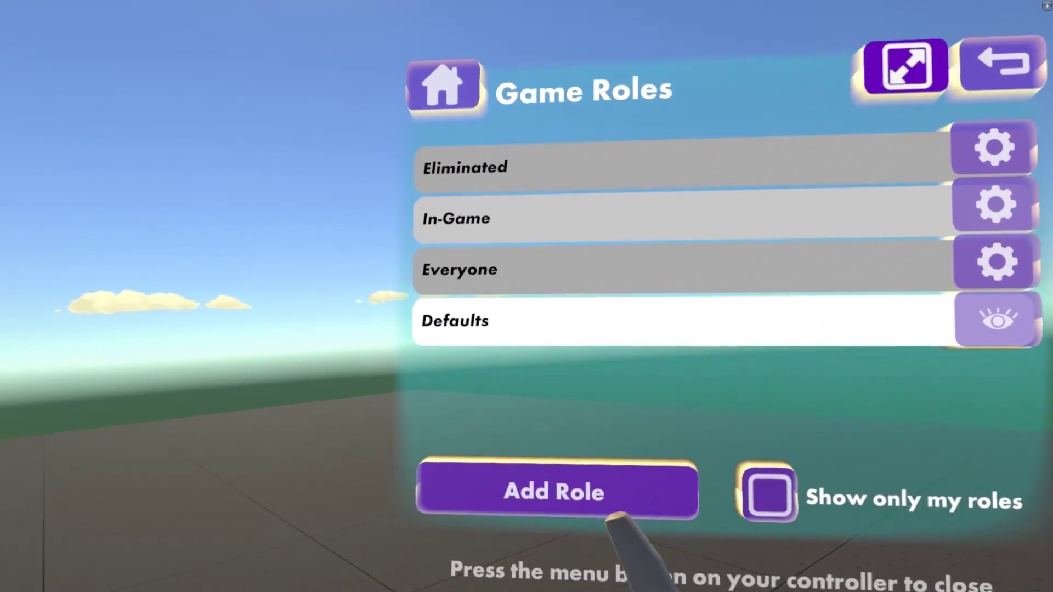